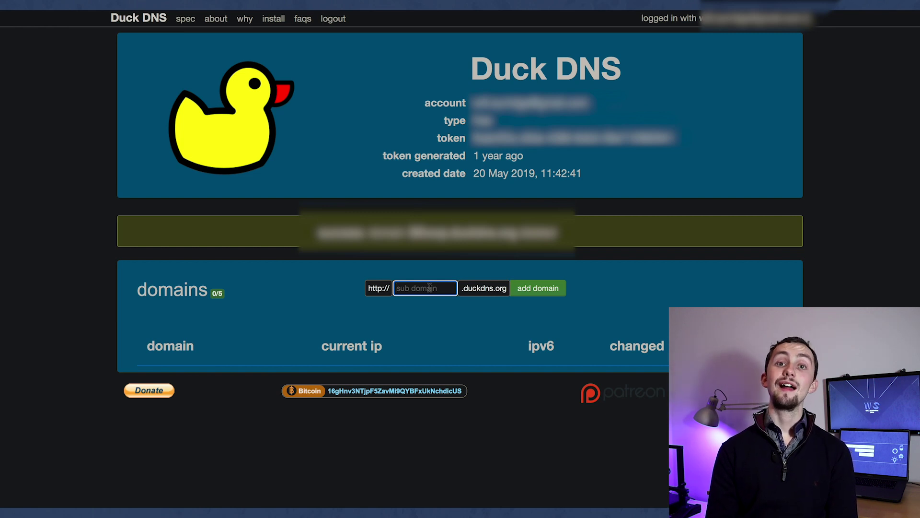
Register the new duckdns.org subdomain, point it at the current IP, and select the account token.
{"action": "key", "text": "ctrl+v"}
{"action": "left_click", "coordinate": [548, 291]}
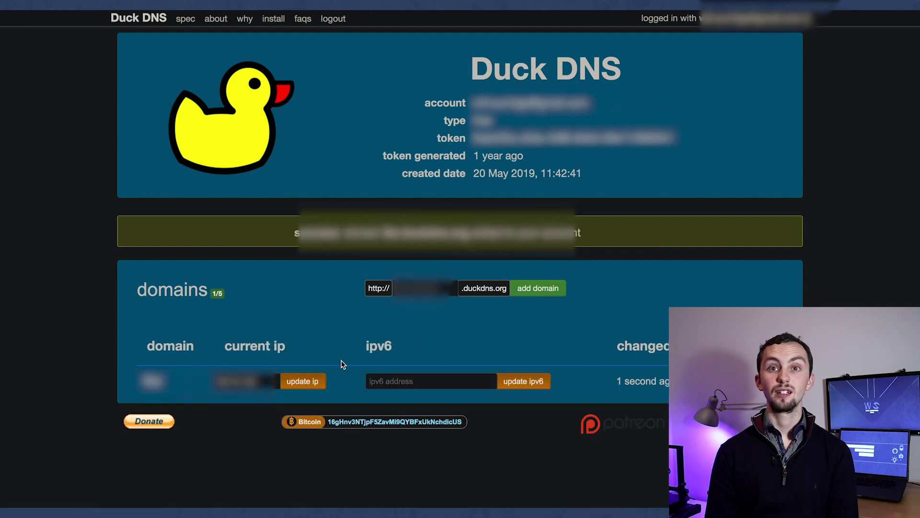
{"action": "left_click", "coordinate": [304, 381]}
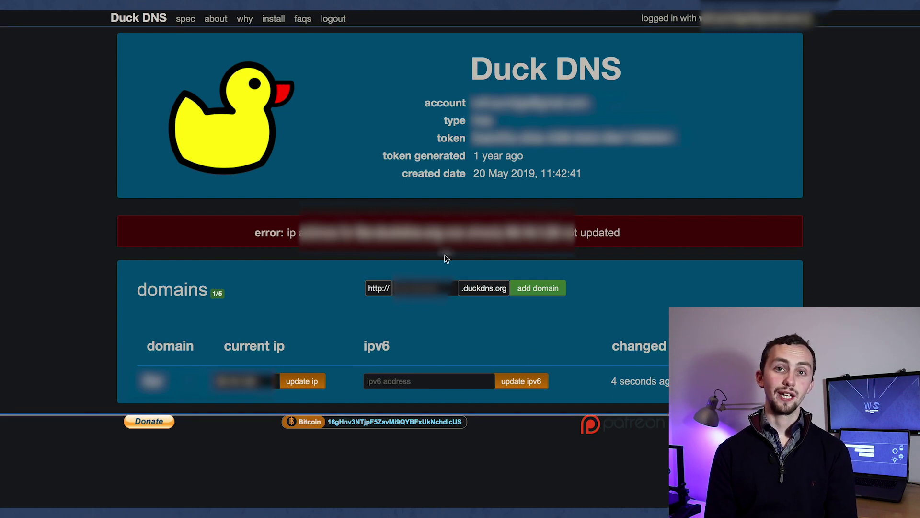
{"action": "left_click_drag", "start_coordinate": [472, 138], "coordinate": [673, 138]}
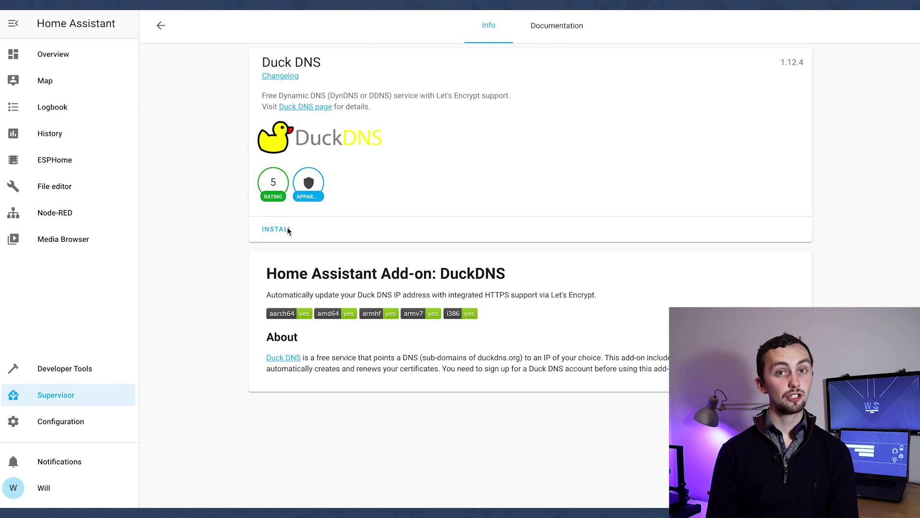
Install the Duck DNS add-on and save its configuration with the pasted token and full .duckdns.org domain.
{"action": "left_click", "coordinate": [270, 238]}
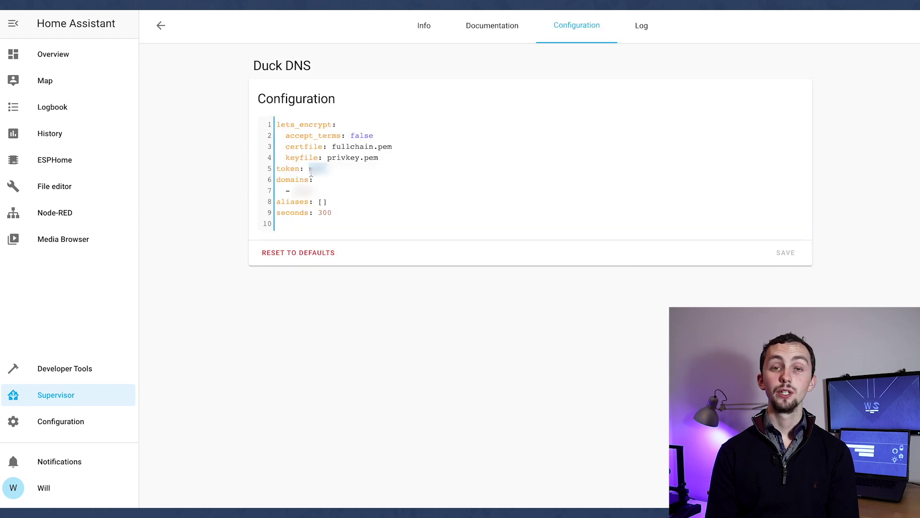
{"action": "key", "text": "ctrl+v"}
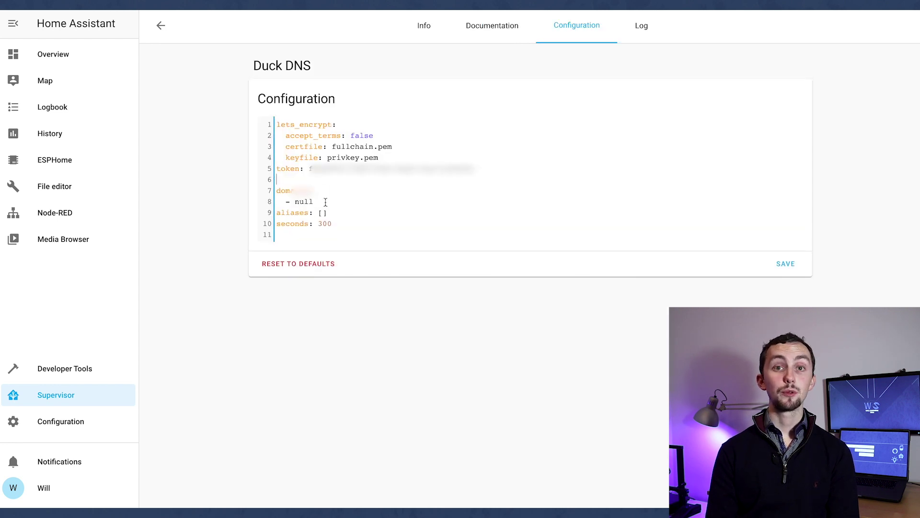
{"action": "left_click", "coordinate": [303, 187]}
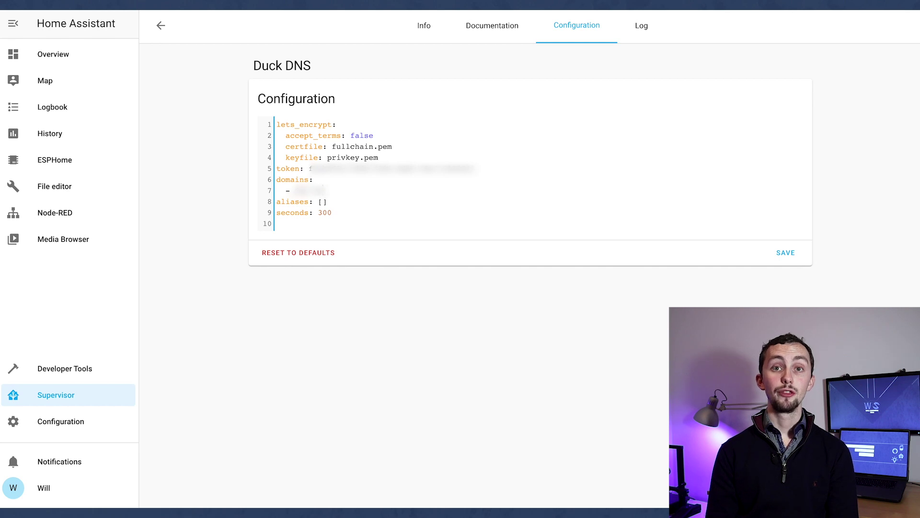
{"action": "type", "text": ".duckdns"}
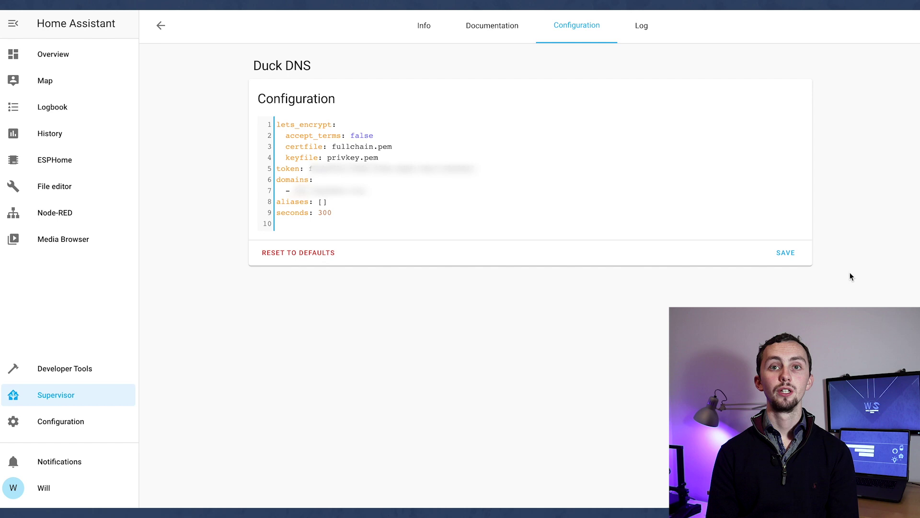
{"action": "left_click", "coordinate": [784, 253]}
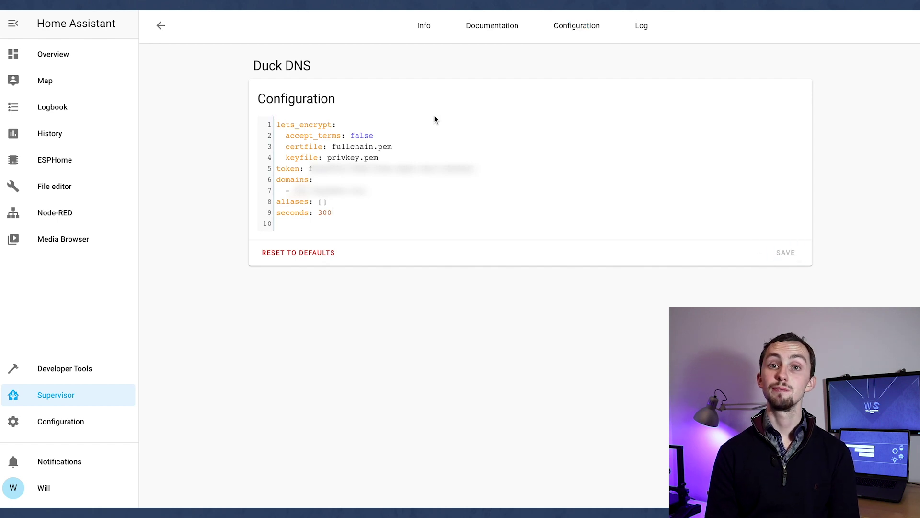
Install the Let's Encrypt add-on from the Supervisor Add-on Store.
{"action": "left_click", "coordinate": [168, 33]}
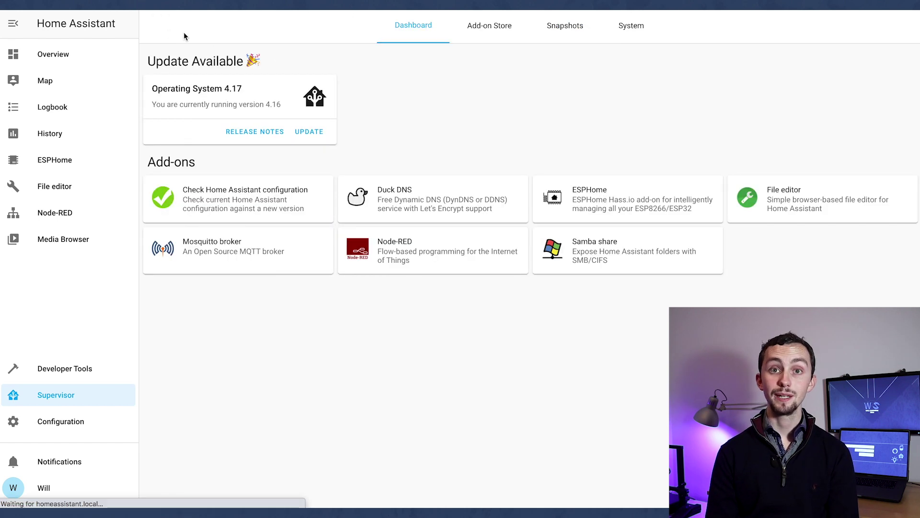
{"action": "left_click", "coordinate": [483, 33]}
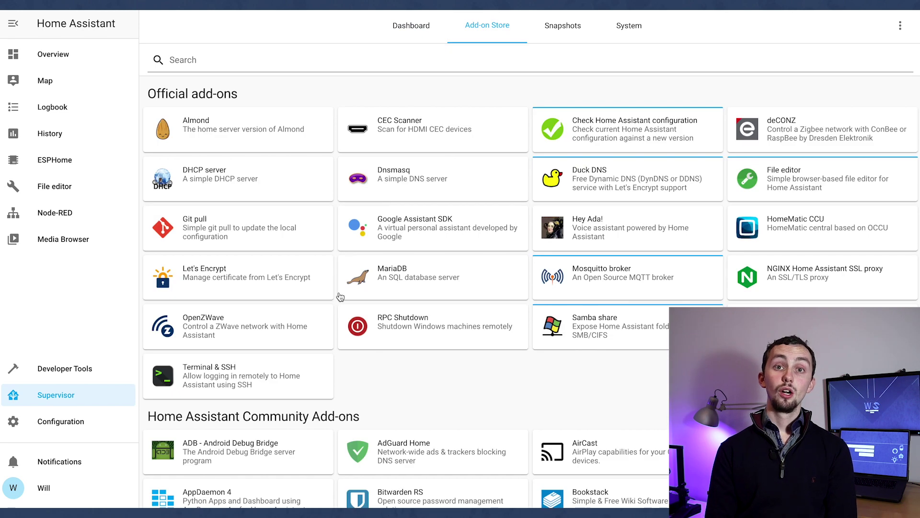
{"action": "left_click", "coordinate": [269, 276]}
{"action": "left_click", "coordinate": [280, 197]}
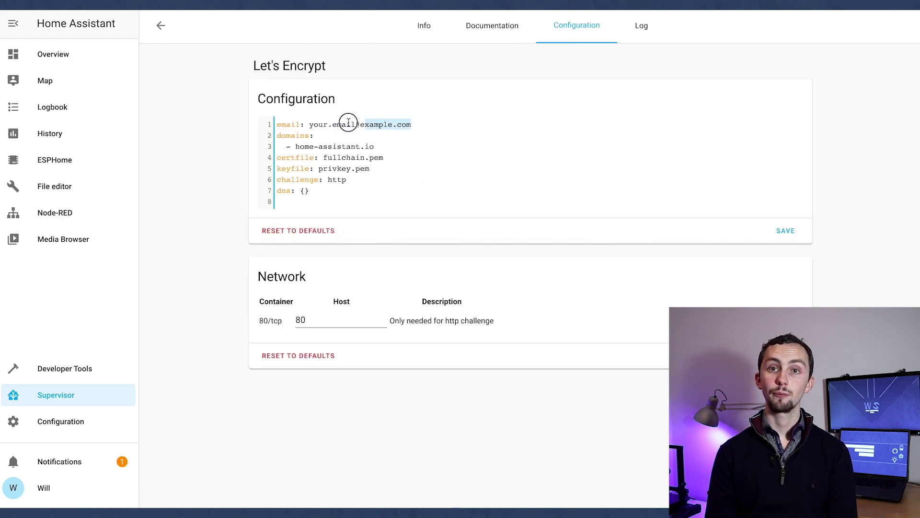
Replace the placeholder e-mail with your address and the placeholder domain with the duckdns.org subdomain.
{"action": "left_click_drag", "start_coordinate": [349, 123], "coordinate": [309, 123]}
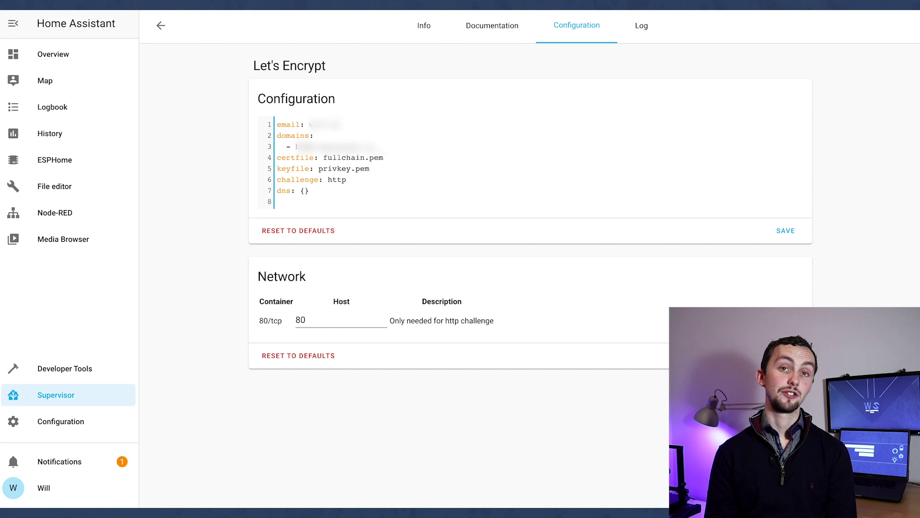
{"action": "type", "text": "ithsmarthome.com"}
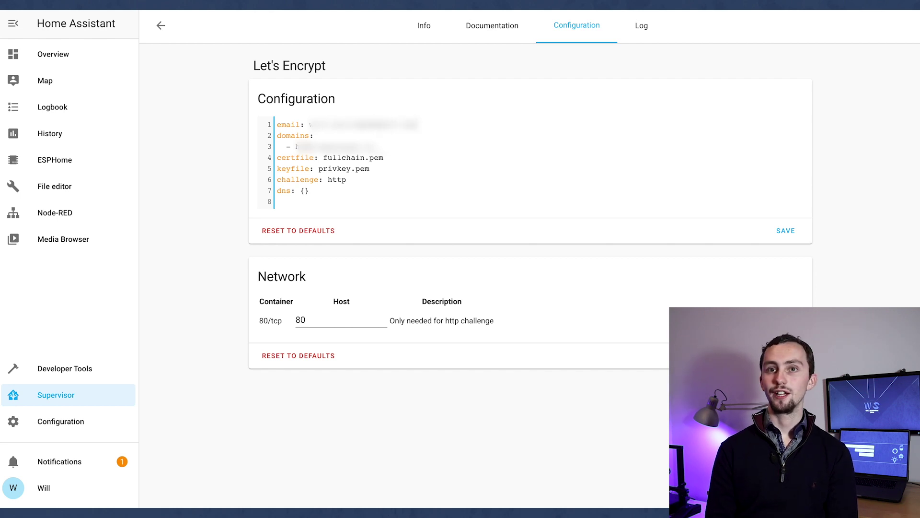
{"action": "left_click_drag", "start_coordinate": [376, 146], "coordinate": [296, 146]}
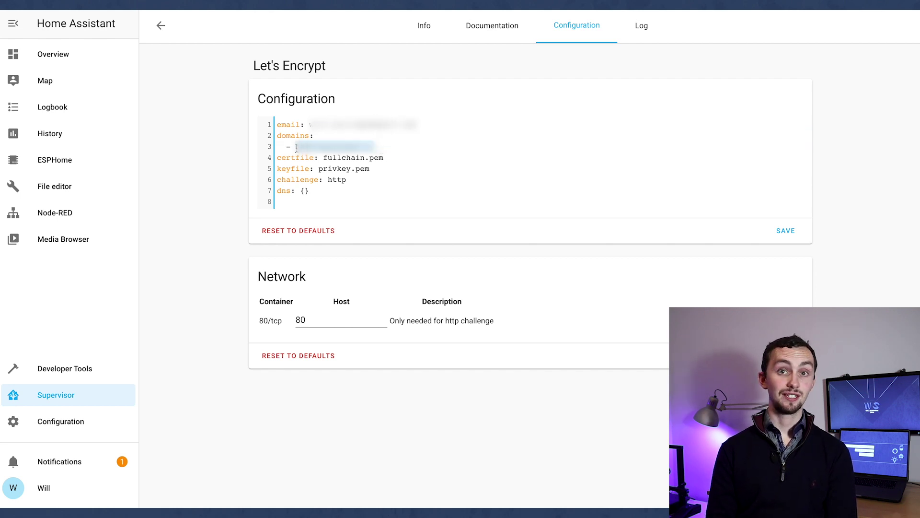
{"action": "key", "text": "ctrl+v"}
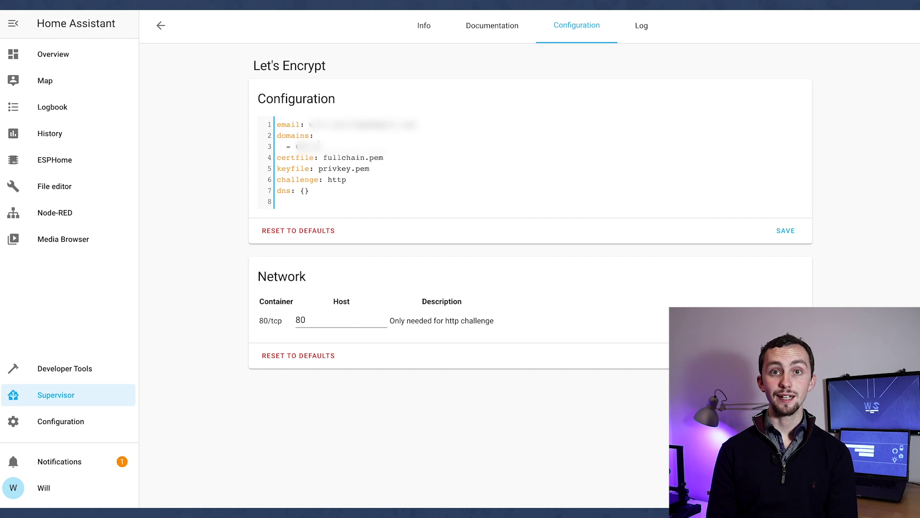
{"action": "type", "text": "duckdns.org"}
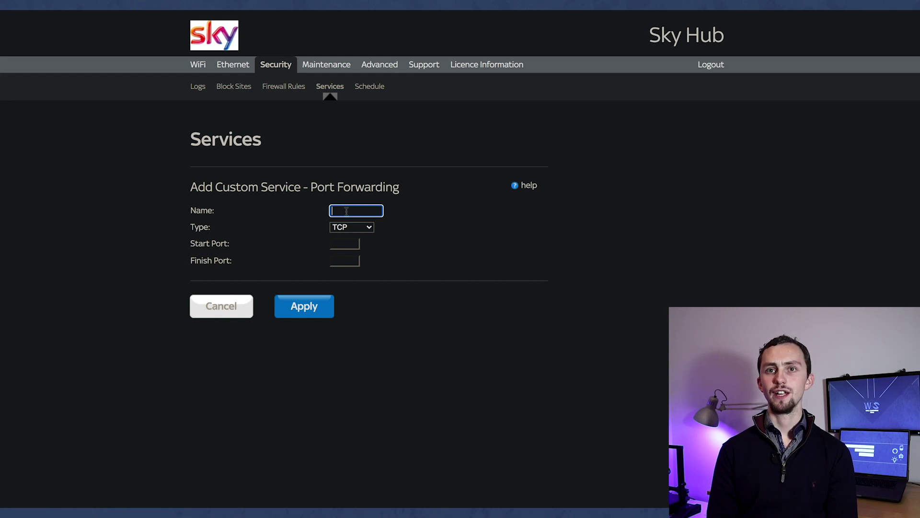
Add a custom service named HA forwarding TCP ports 8123 to 8123.
{"action": "type", "text": "HA"}
{"action": "key", "text": "Tab"}
{"action": "key", "text": "Tab"}
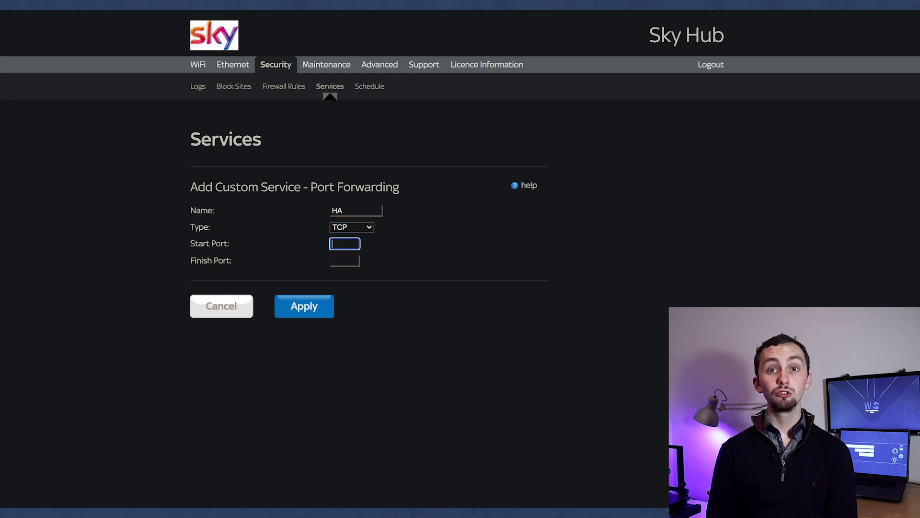
{"action": "type", "text": "8123"}
{"action": "key", "text": "Tab"}
{"action": "type", "text": "8123"}
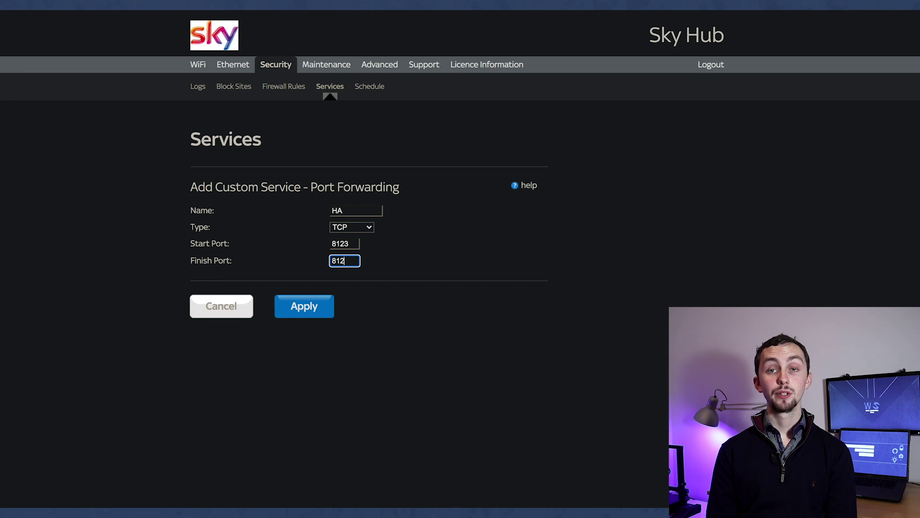
{"action": "left_click", "coordinate": [345, 231]}
{"action": "left_click", "coordinate": [373, 231]}
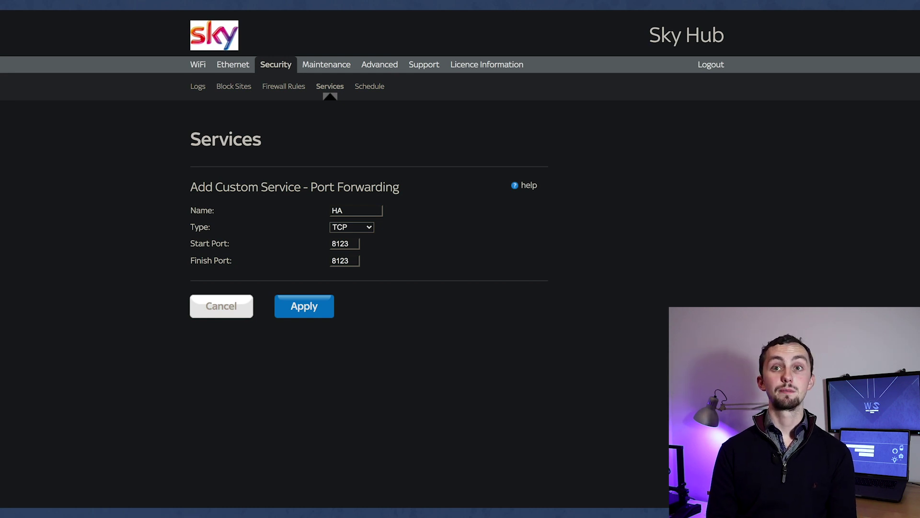
{"action": "left_click", "coordinate": [301, 306]}
{"action": "left_click", "coordinate": [298, 316]}
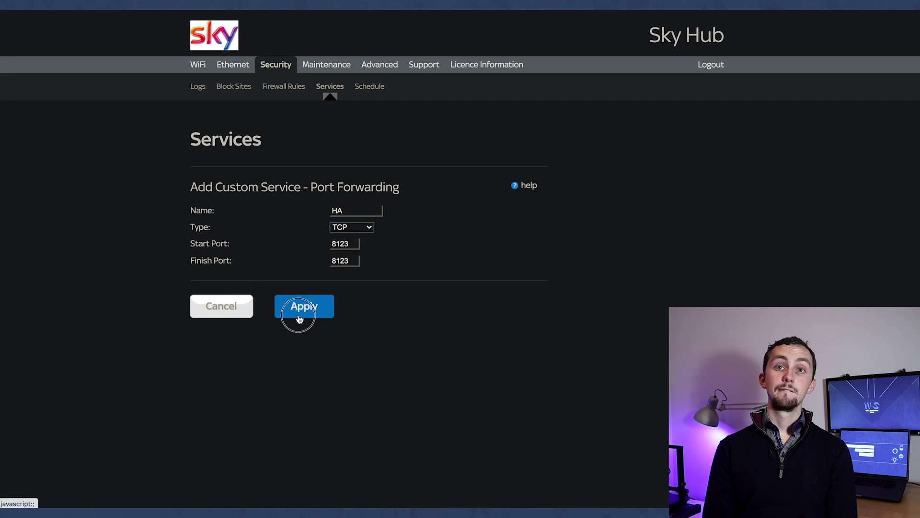
{"action": "left_click", "coordinate": [299, 317]}
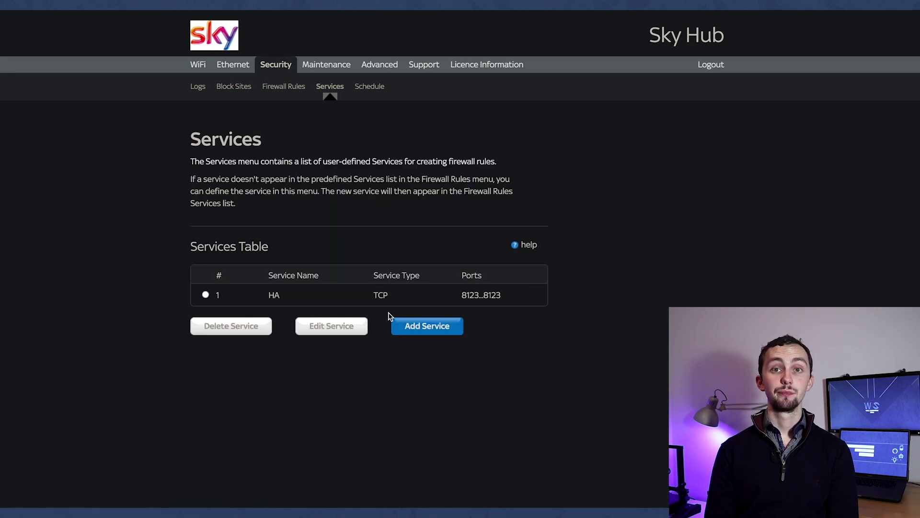
Add a second custom service named letsencrypt covering ports 80 to 80.
{"action": "left_click", "coordinate": [435, 326]}
{"action": "left_click", "coordinate": [339, 211]}
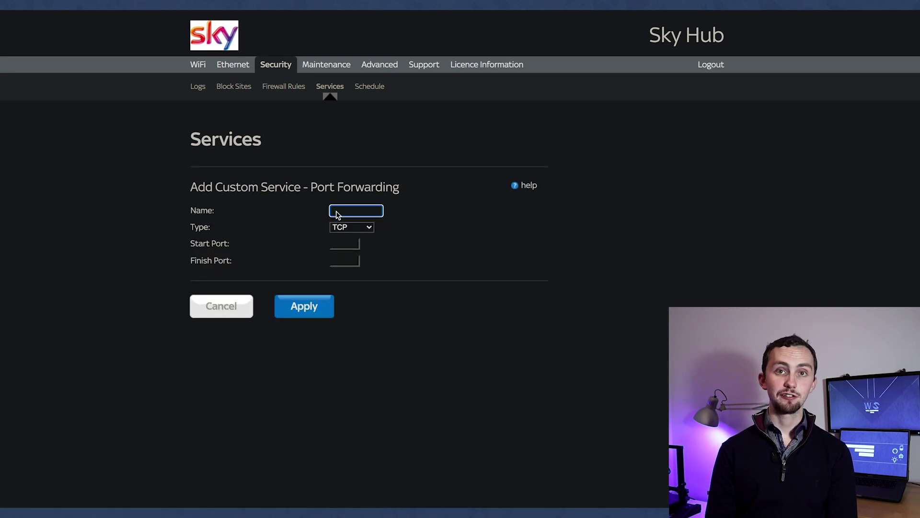
{"action": "type", "text": "letsencrypt"}
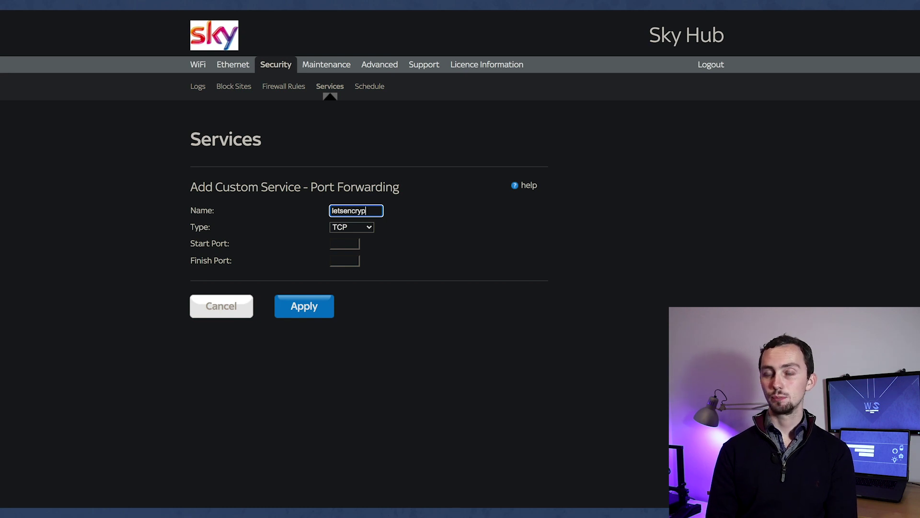
{"action": "key", "text": "Tab"}
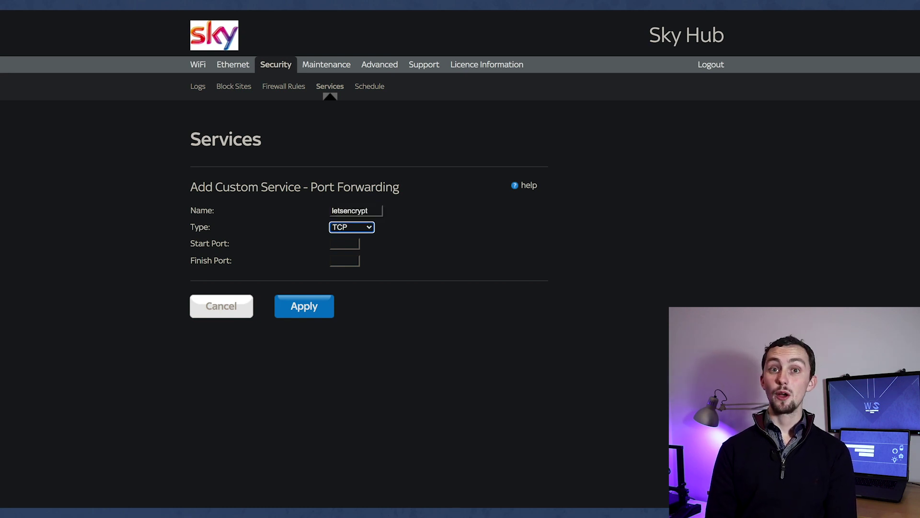
{"action": "key", "text": "Tab"}
{"action": "type", "text": "80"}
{"action": "key", "text": "Tab"}
{"action": "type", "text": "80"}
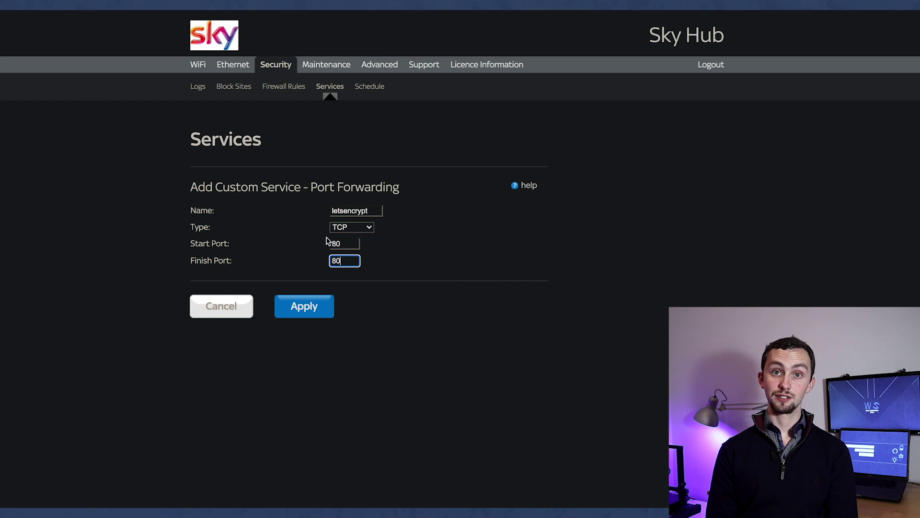
{"action": "key", "text": "Tab"}
{"action": "left_click", "coordinate": [313, 316]}
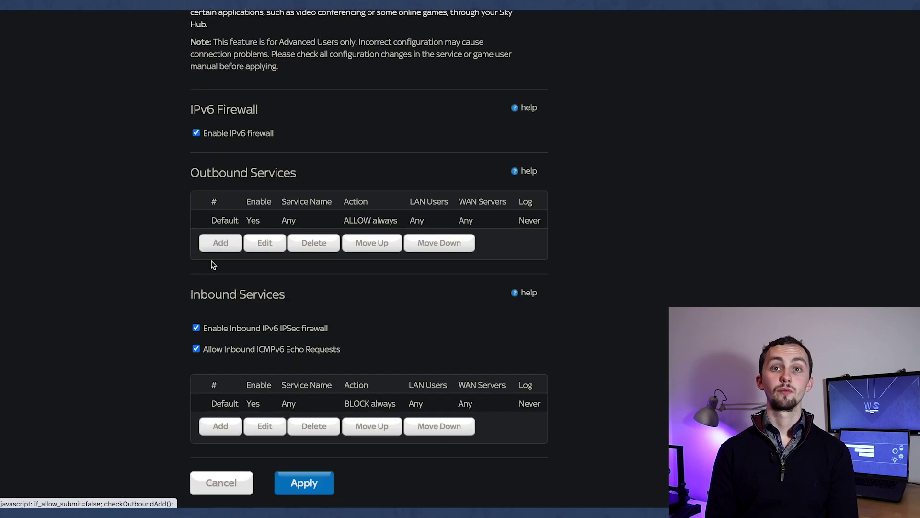
Start a new inbound firewall rule using the HA(TCP:8123:8123) service.
{"action": "scroll", "coordinate": [221, 336], "scroll_direction": "up", "scroll_amount": 1}
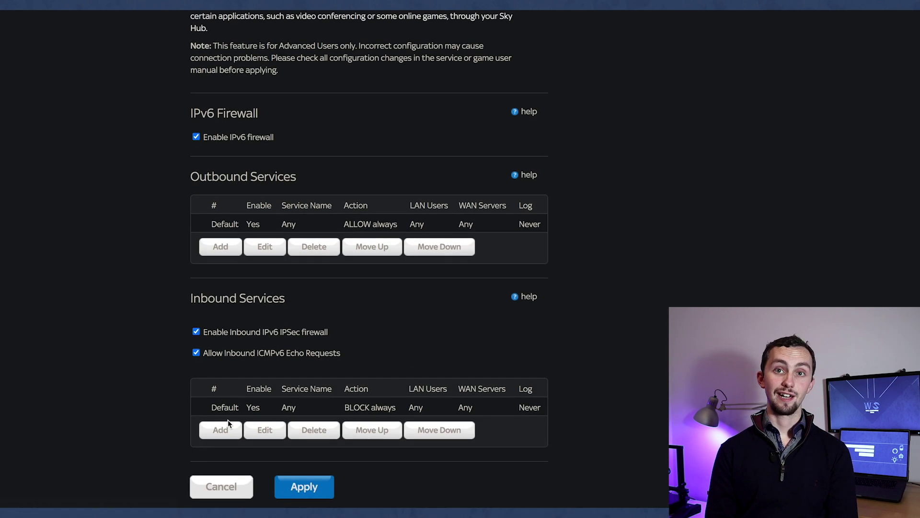
{"action": "left_click", "coordinate": [224, 431]}
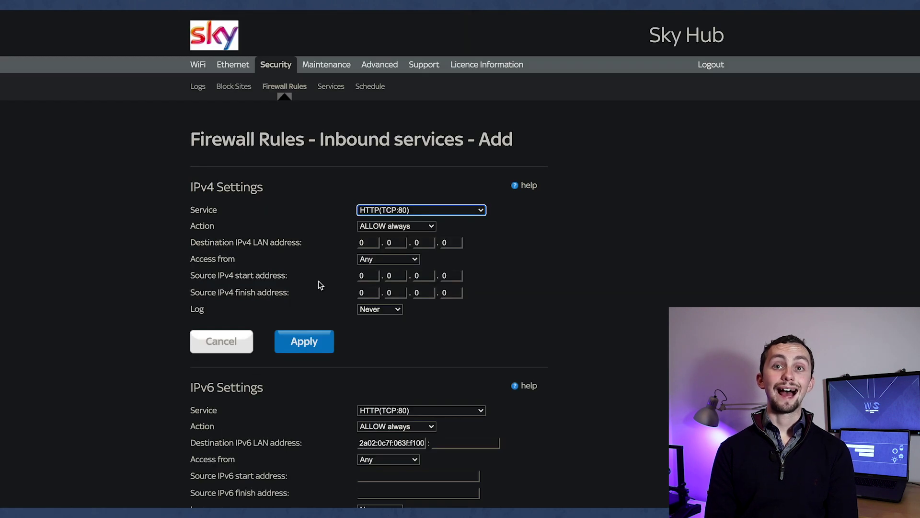
{"action": "scroll", "coordinate": [318, 285], "scroll_direction": "down", "scroll_amount": 3}
{"action": "left_click", "coordinate": [402, 138]}
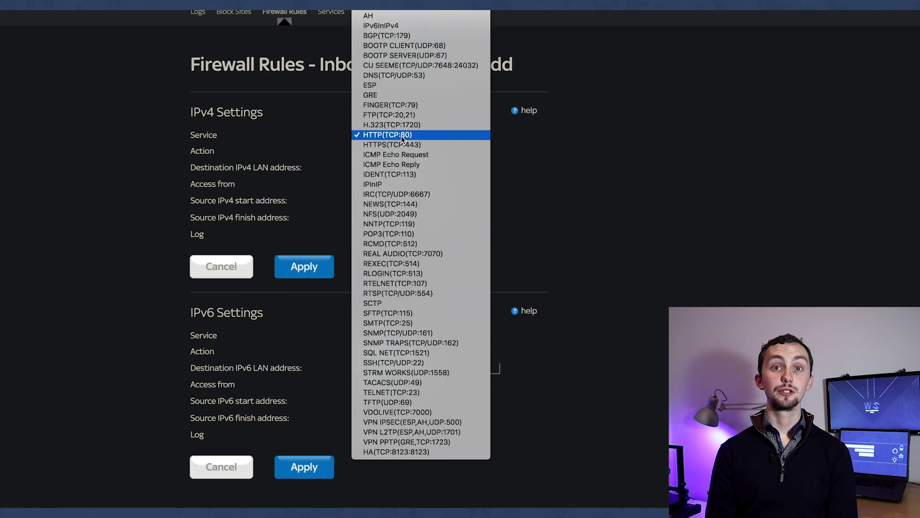
{"action": "left_click", "coordinate": [581, 161]}
{"action": "left_click", "coordinate": [482, 136]}
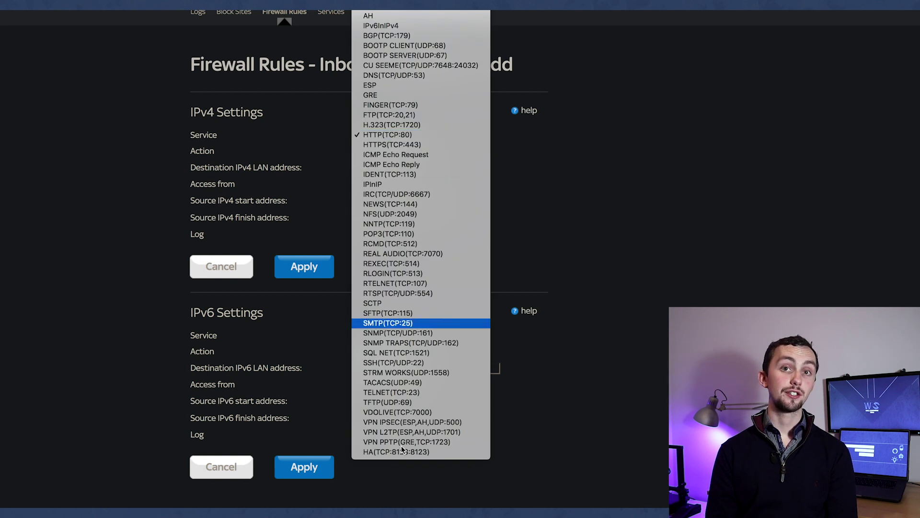
{"action": "left_click", "coordinate": [434, 453]}
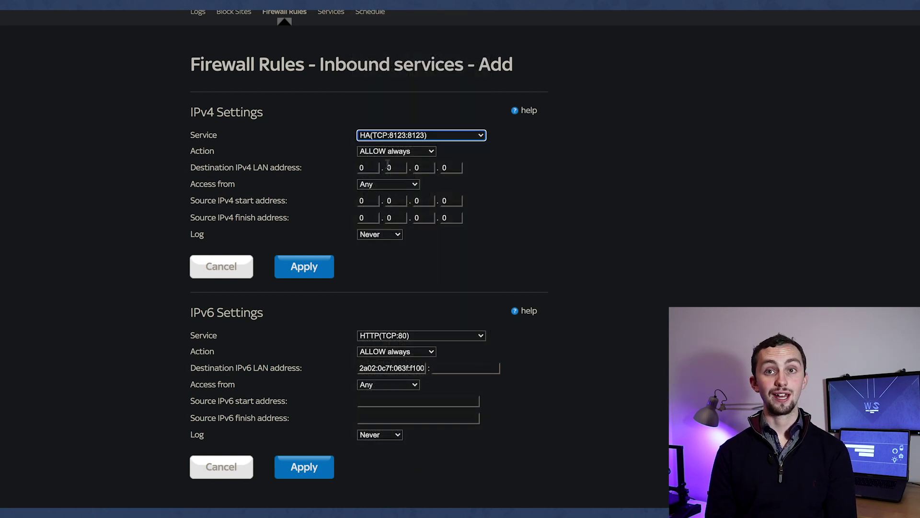
Set the rule's destination to 192.168.0.101 and apply it.
{"action": "left_click", "coordinate": [367, 168]}
{"action": "type", "text": "192"}
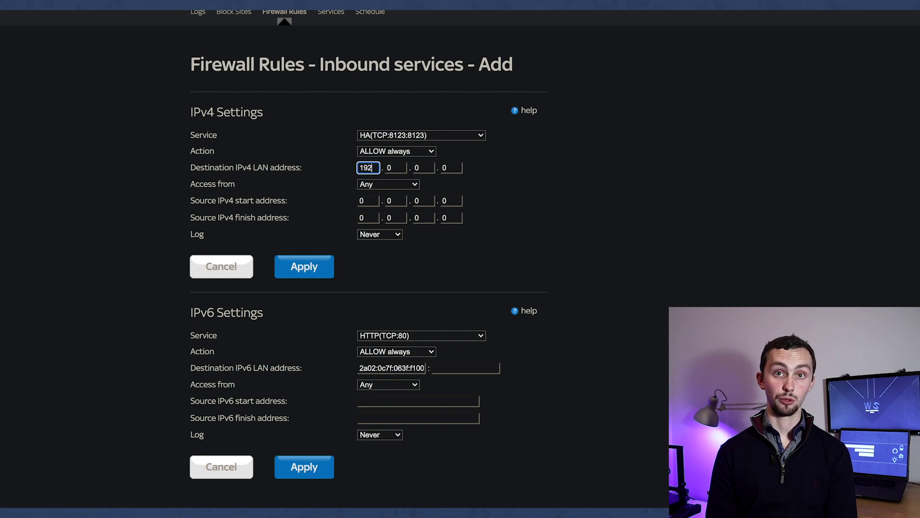
{"action": "key", "text": "Tab"}
{"action": "type", "text": "16"}
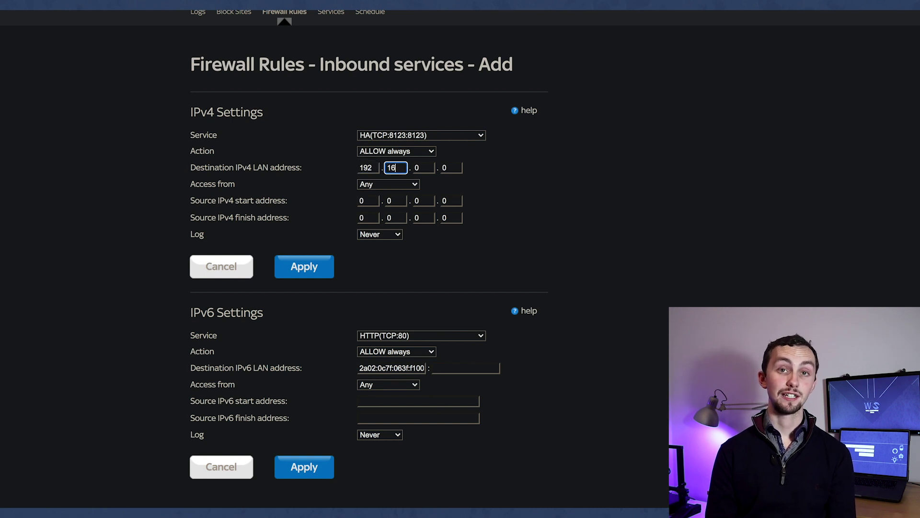
{"action": "type", "text": "8"}
{"action": "key", "text": "Tab"}
{"action": "key", "text": "Tab"}
{"action": "type", "text": "101"}
{"action": "key", "text": "Tab"}
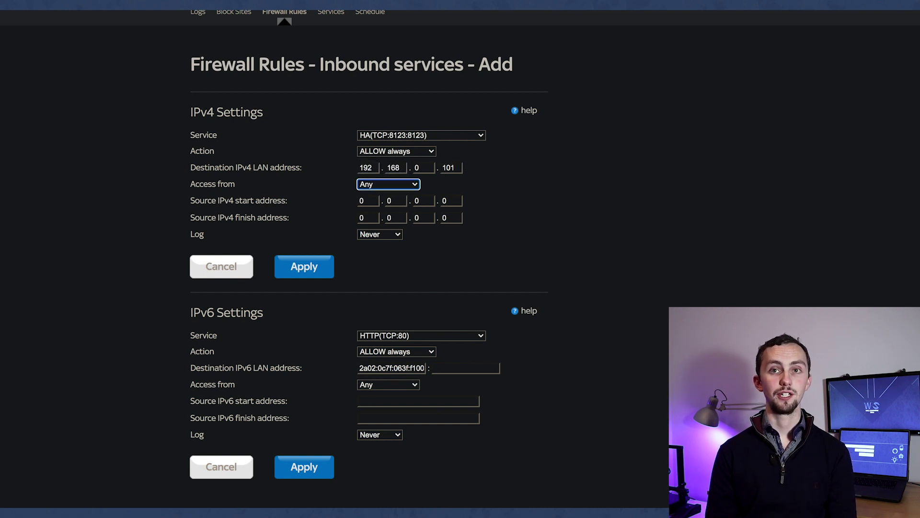
{"action": "left_click", "coordinate": [300, 276]}
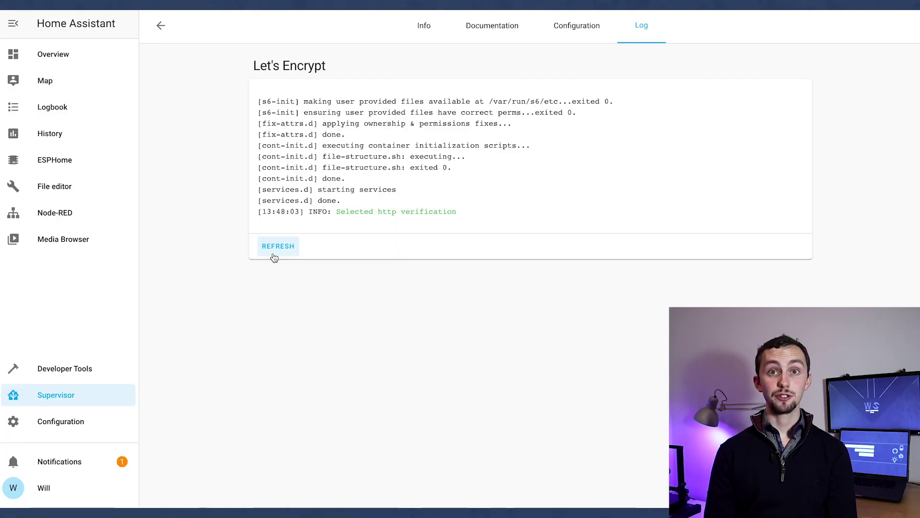
Refresh the Let's Encrypt log, then the Duck DNS log, to confirm the certificate and IP update.
{"action": "left_click", "coordinate": [274, 258]}
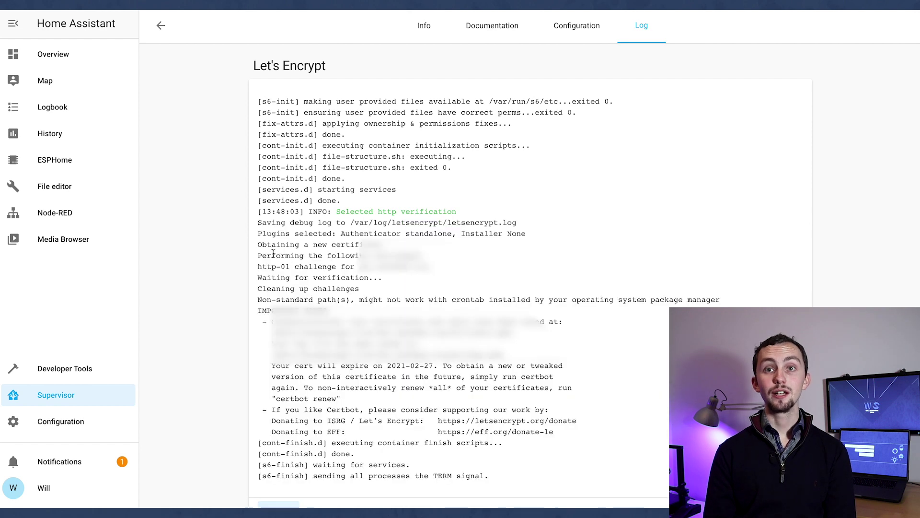
{"action": "scroll", "coordinate": [275, 257], "scroll_direction": "down", "scroll_amount": 1}
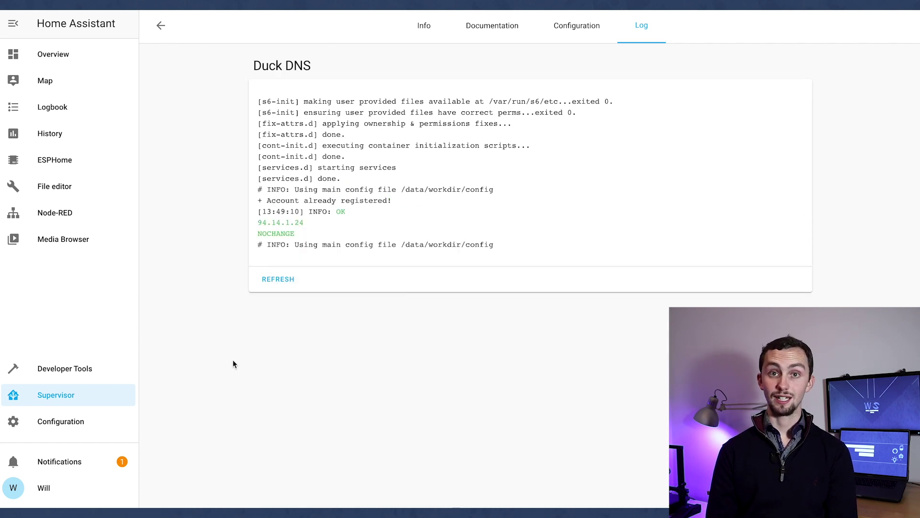
{"action": "left_click", "coordinate": [280, 281]}
{"action": "left_click", "coordinate": [282, 284]}
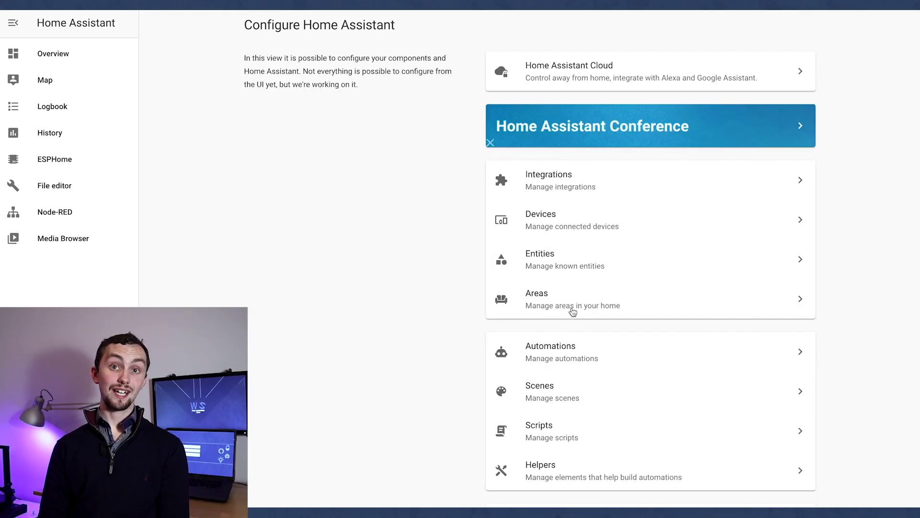
{"action": "scroll", "coordinate": [556, 335], "scroll_direction": "down", "scroll_amount": 8}
{"action": "left_click", "coordinate": [546, 399]}
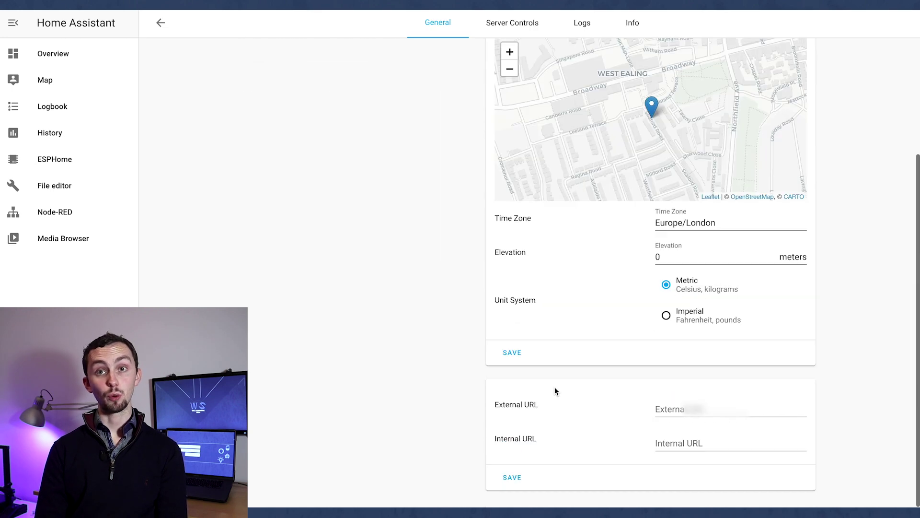
{"action": "left_click", "coordinate": [665, 402]}
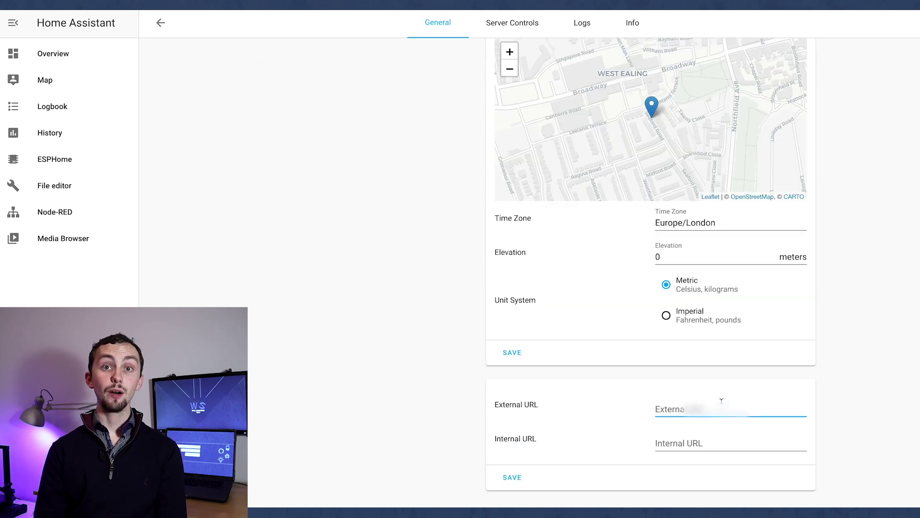
{"action": "type", "text": "https://"}
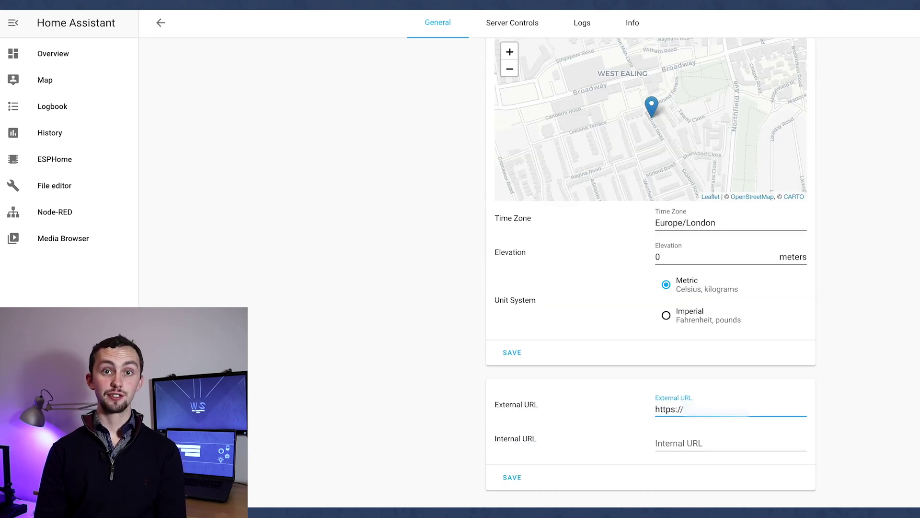
{"action": "type", "text": "duckdns"}
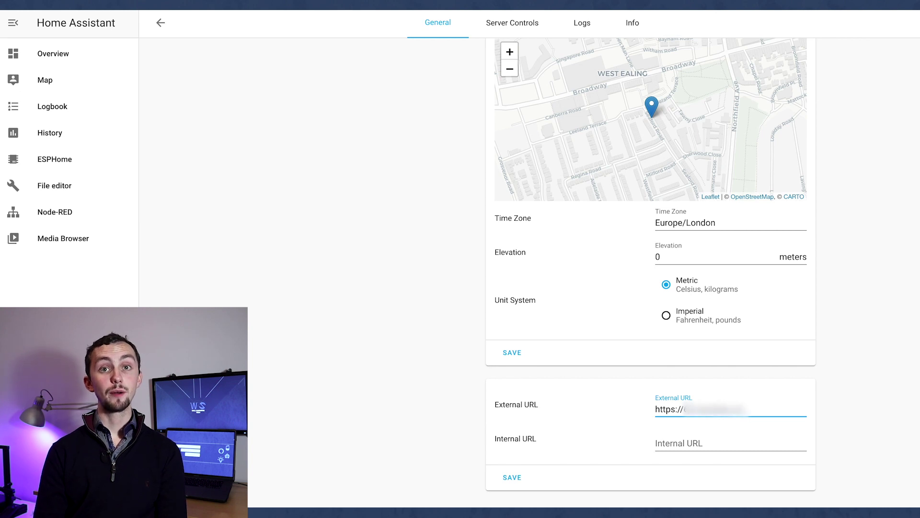
{"action": "left_click", "coordinate": [657, 443]}
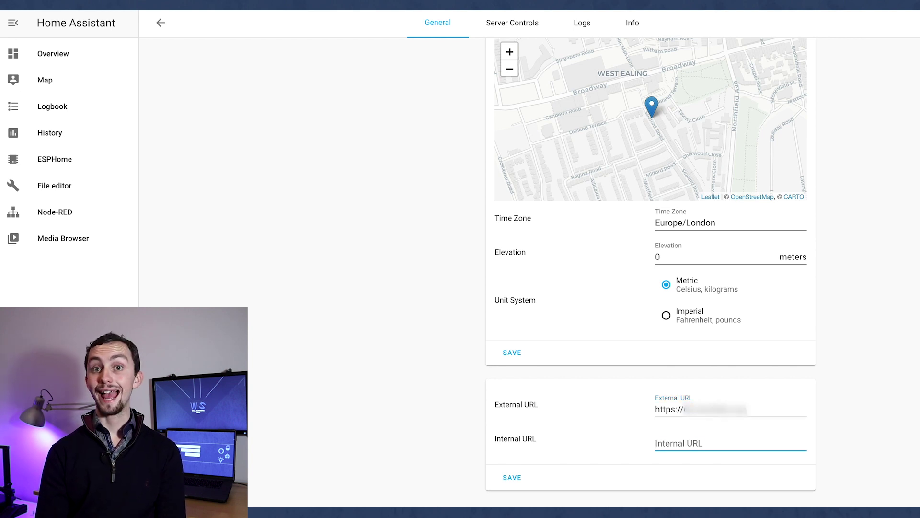
{"action": "type", "text": "http://"}
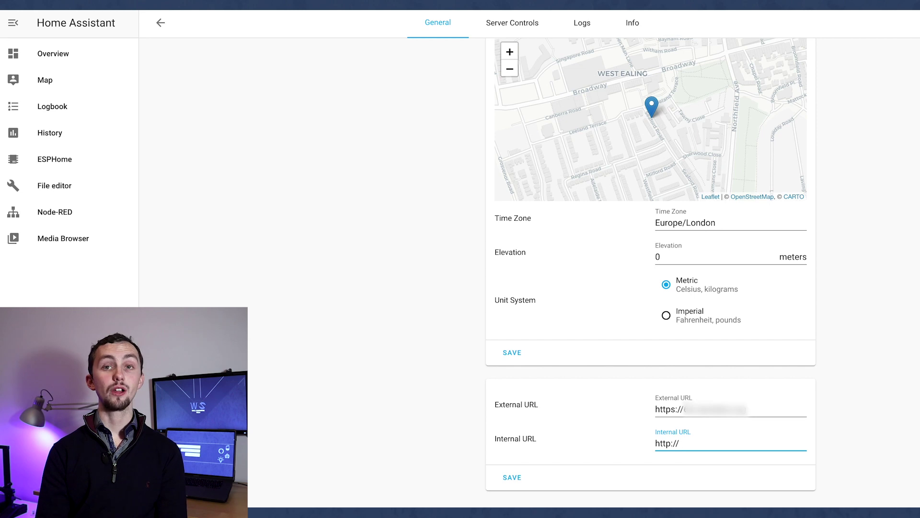
{"action": "type", "text": "192.168.0.1"}
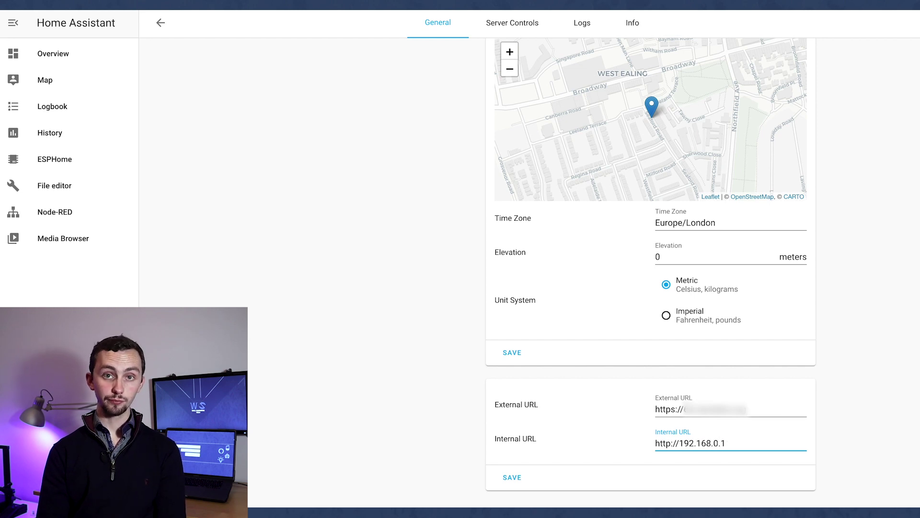
{"action": "type", "text": "01:8123"}
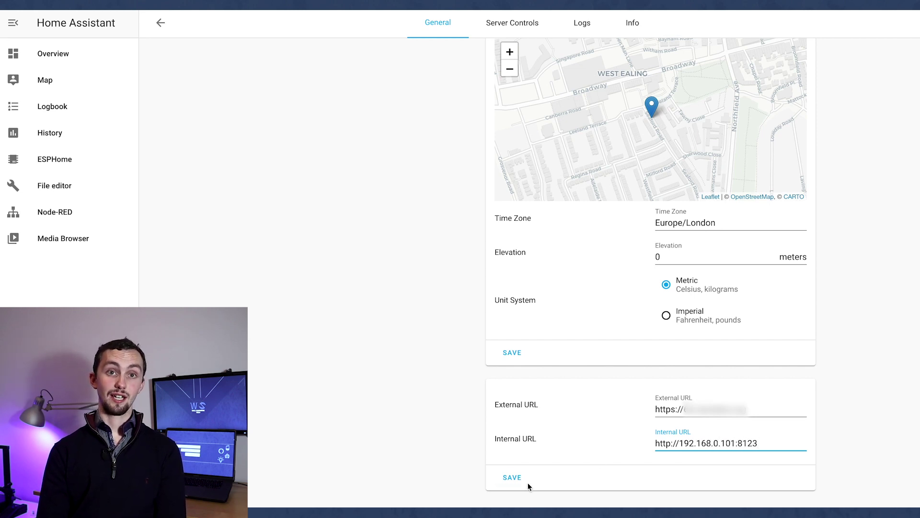
{"action": "left_click", "coordinate": [515, 478]}
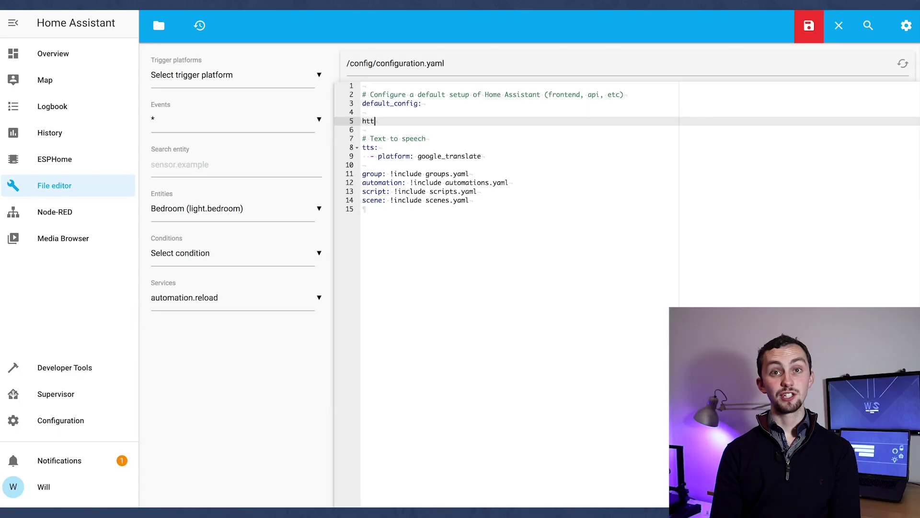
Under http:, add ssl_certificate: /ssl/fullchain.pem and ssl_key: /ssl/privkey.pem.
{"action": "key", "text": "Return"}
{"action": "type", "text": "ssl"}
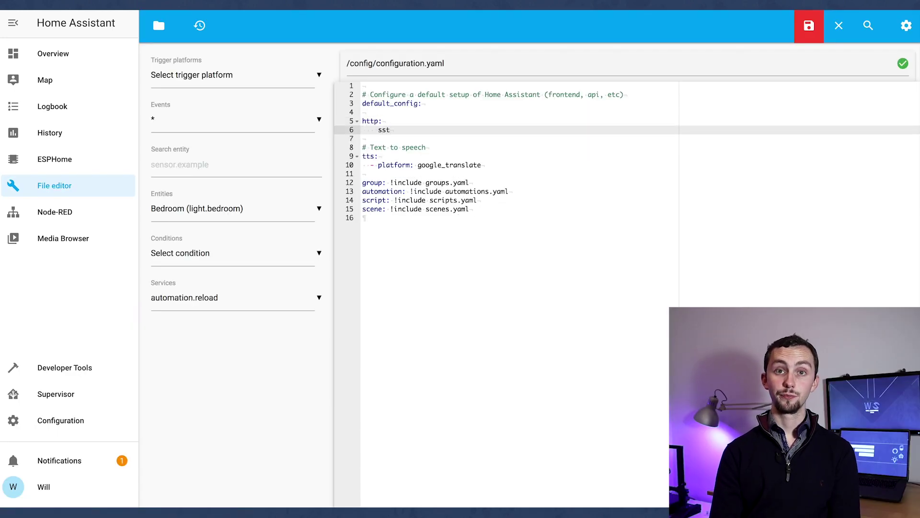
{"action": "key", "text": "BackSpace"}
{"action": "key", "text": "BackSpace"}
{"action": "key", "text": "BackSpace"}
{"action": "key", "text": "BackSpace"}
{"action": "key", "text": "Tab"}
{"action": "type", "text": "ssl_c"}
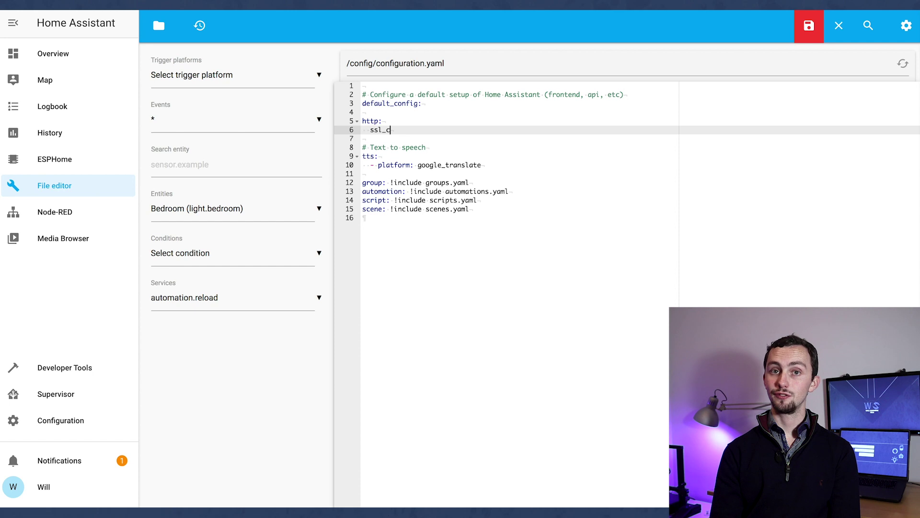
{"action": "type", "text": "ertificate: "}
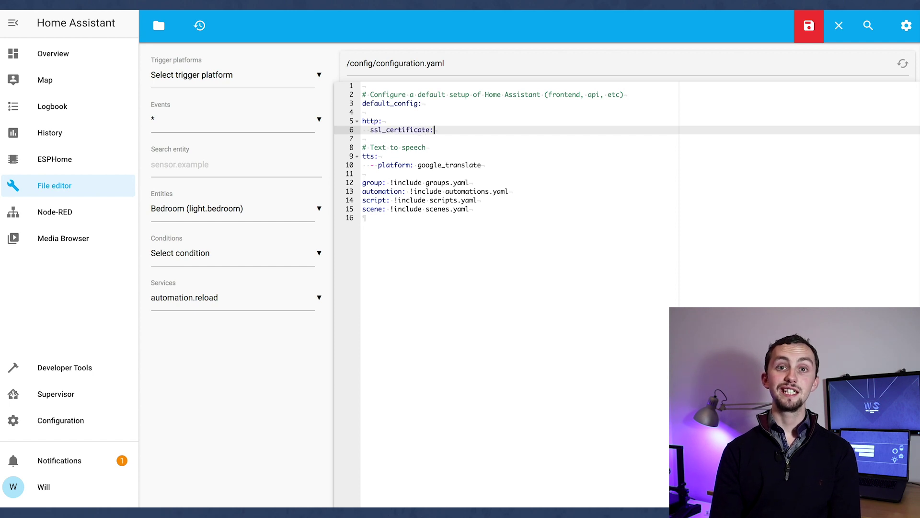
{"action": "type", "text": "/ssl/fullc"}
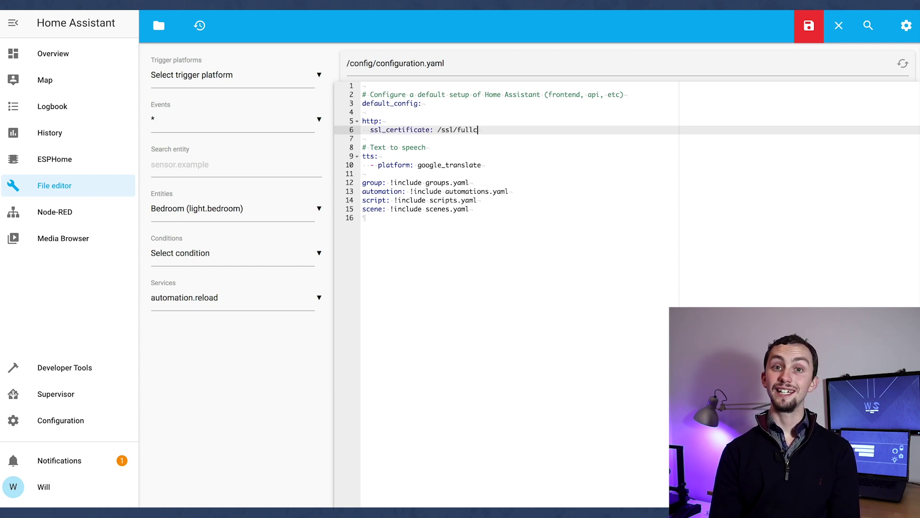
{"action": "type", "text": "hain.pem"}
{"action": "key", "text": "Return"}
{"action": "type", "text": "ss"}
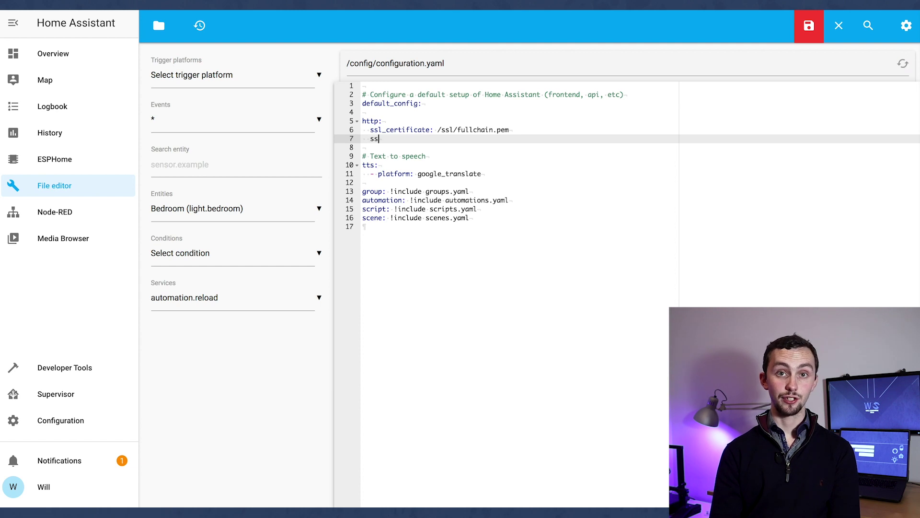
{"action": "type", "text": "l_key:"}
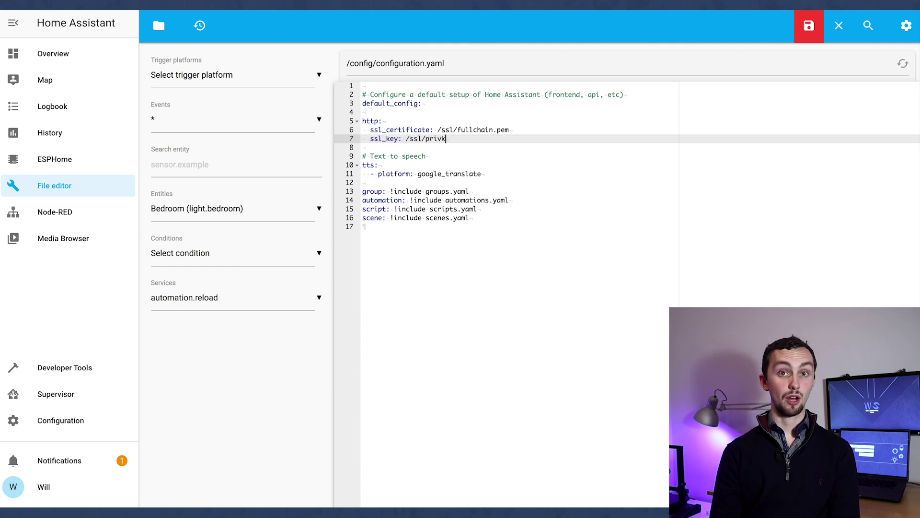
{"action": "type", "text": " /ssl/privkey.pem"}
Add ip_ban_enabled: true and login_attempts_threshold: 5, then save configuration.yaml.
{"action": "key", "text": "Return"}
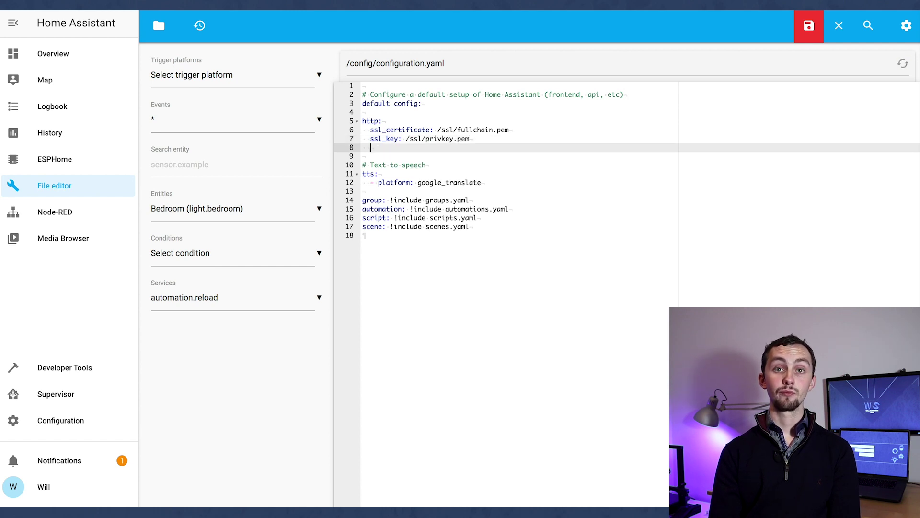
{"action": "type", "text": "ip_ban_e"}
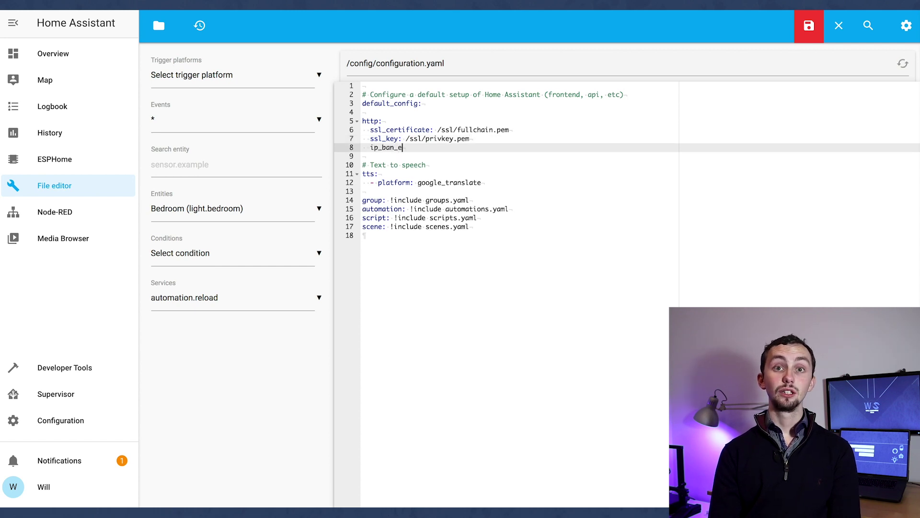
{"action": "type", "text": "nabled"}
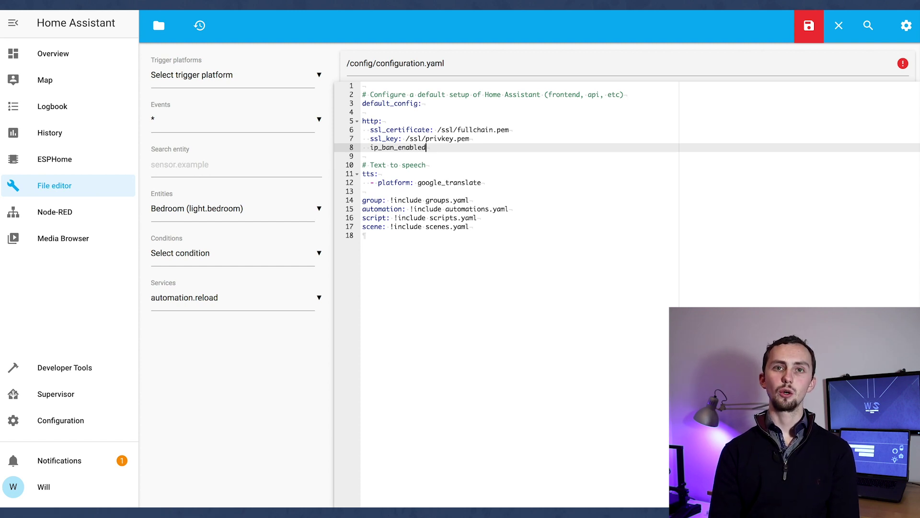
{"action": "type", "text": "Ltrue"}
{"action": "key", "text": "Return"}
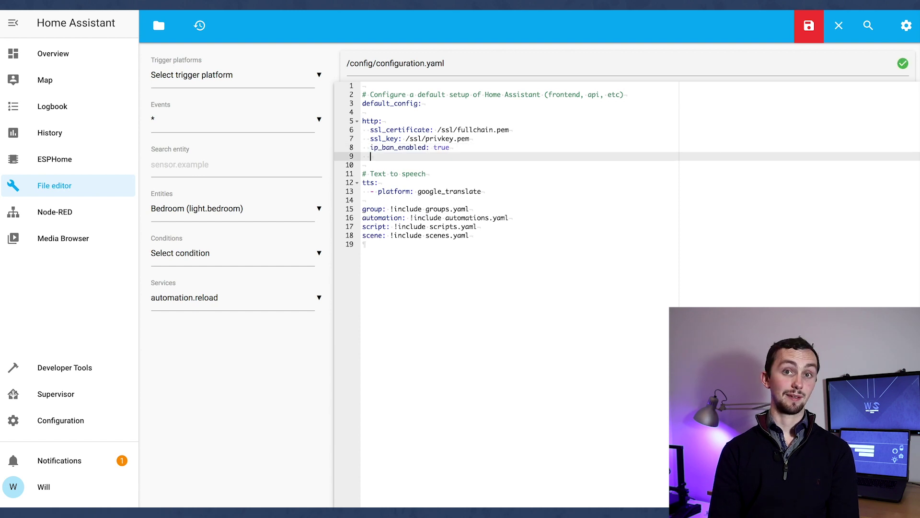
{"action": "type", "text": "login_attempt"}
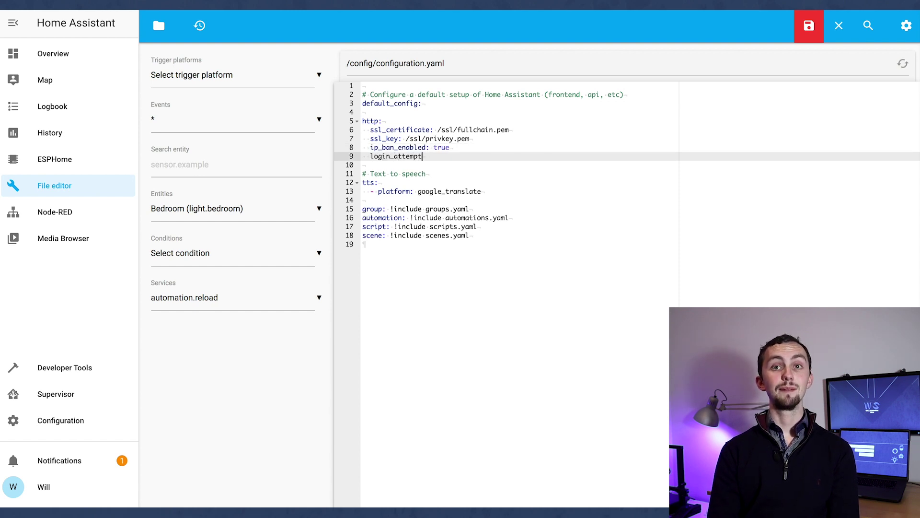
{"action": "type", "text": "s_threshjo"}
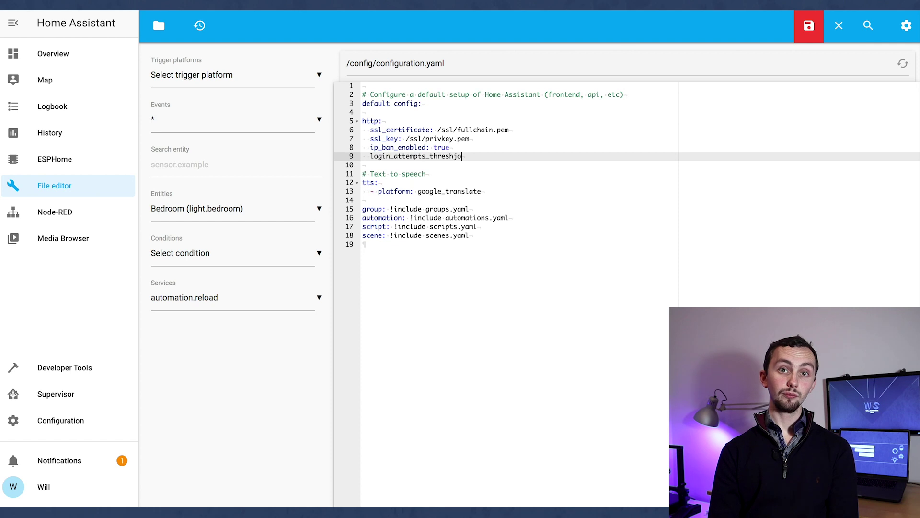
{"action": "key", "text": "BackSpace"}
{"action": "key", "text": "BackSpace"}
{"action": "type", "text": "old: 5"}
{"action": "key", "text": "ctrl+s"}
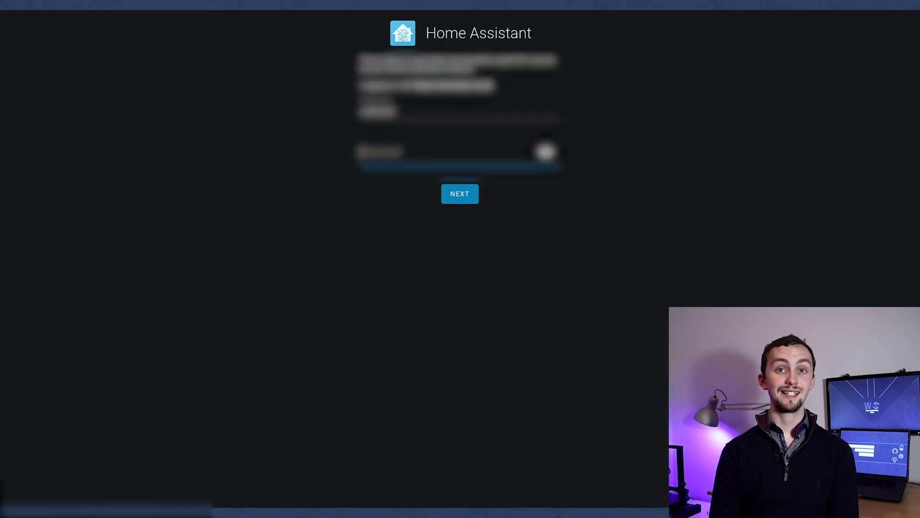
Log back in with the account password, then go via File editor to the Node-RED page.
{"action": "type", "text": "****"}
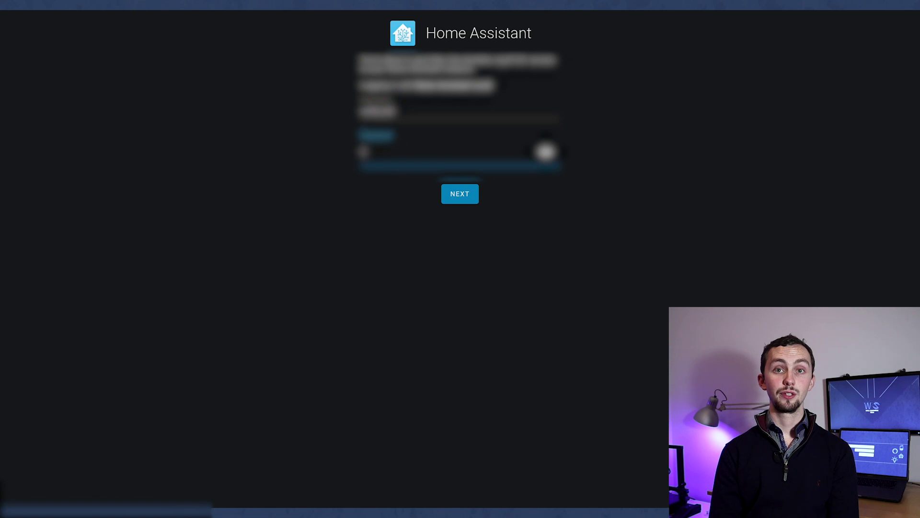
{"action": "type", "text": "**"}
{"action": "key", "text": "Return"}
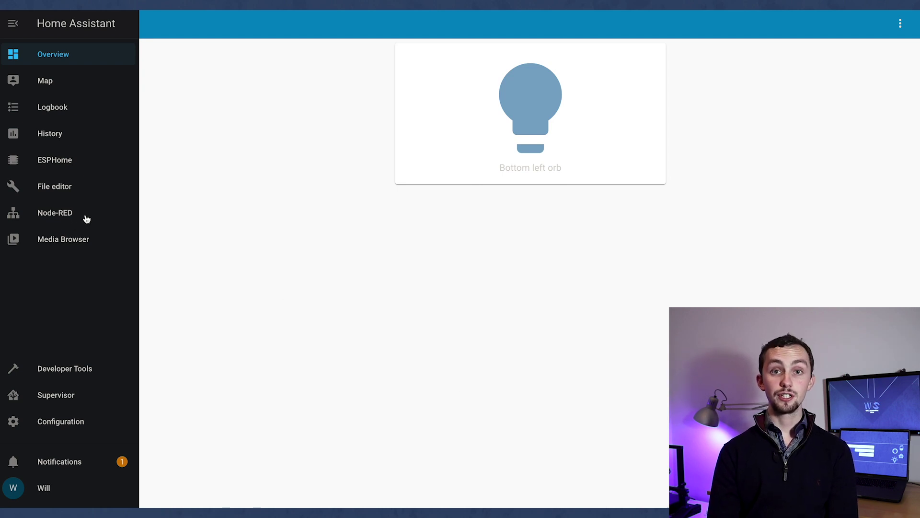
{"action": "left_click", "coordinate": [75, 191]}
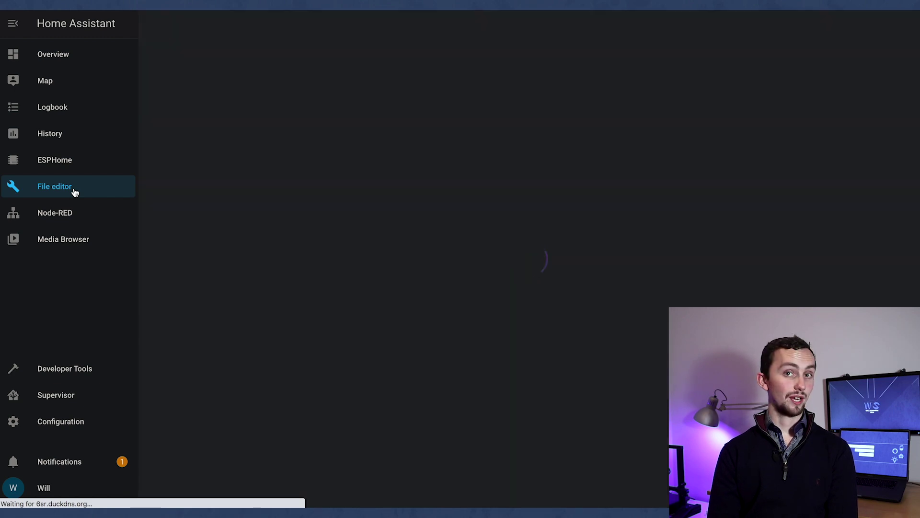
{"action": "left_click", "coordinate": [65, 214]}
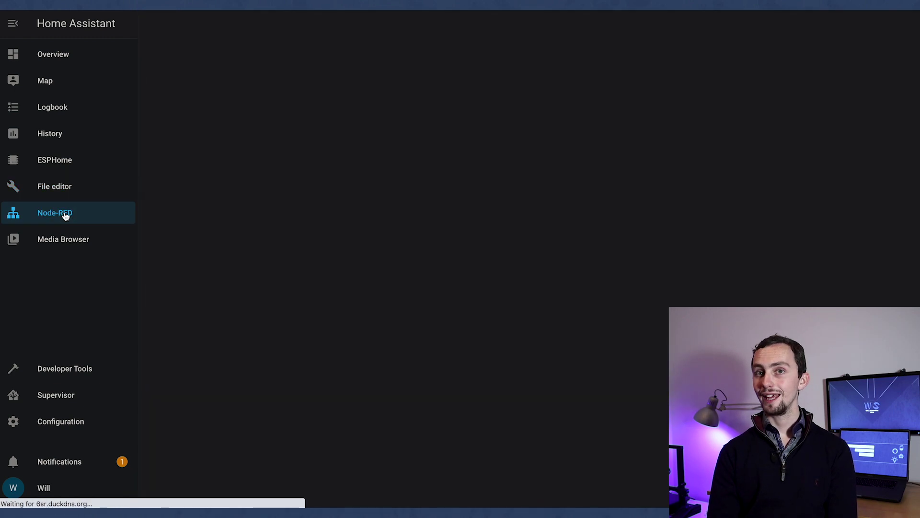